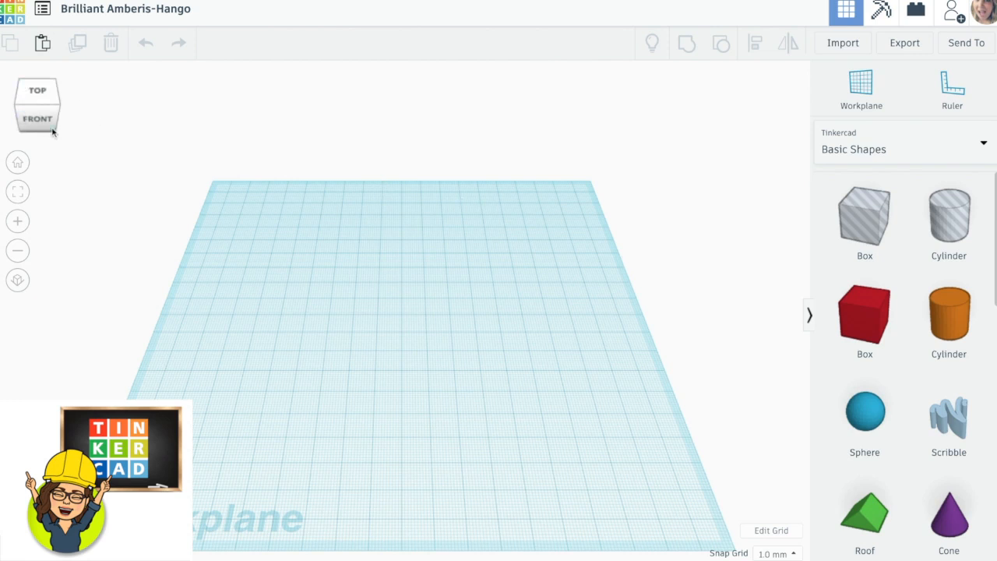
pyautogui.moveTo(50, 129)
pyautogui.mouseDown()
pyautogui.moveTo(39, 132)
pyautogui.moveTo(52, 117)
pyautogui.moveTo(65, 127)
pyautogui.moveTo(47, 116)
pyautogui.moveTo(67, 123)
pyautogui.moveTo(58, 117)
pyautogui.mouseUp()
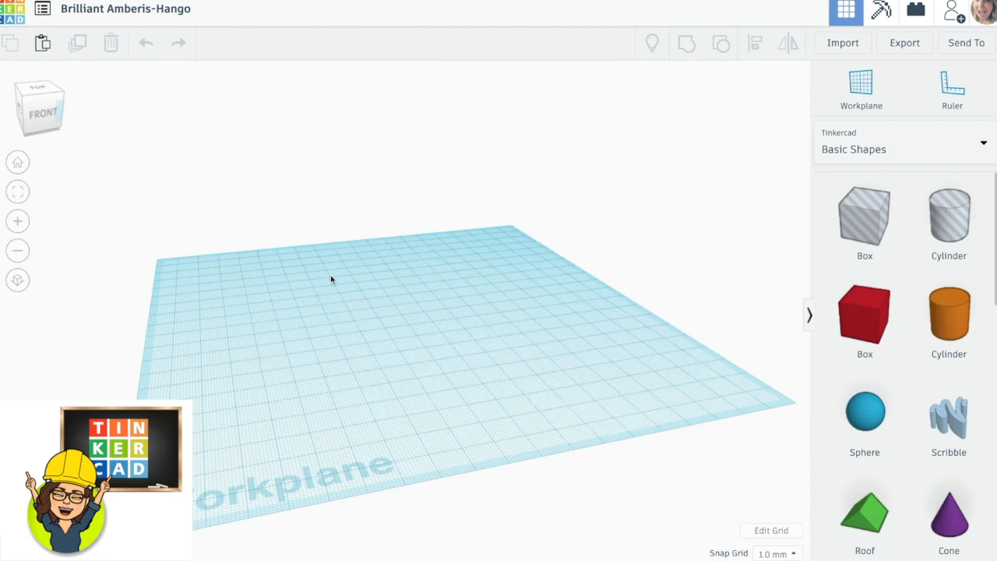
pyautogui.moveTo(330, 275); pyautogui.dragTo(389, 285, button='right')
pyautogui.scroll(-5, 389, 257)
pyautogui.scroll(-4, 405, 327)
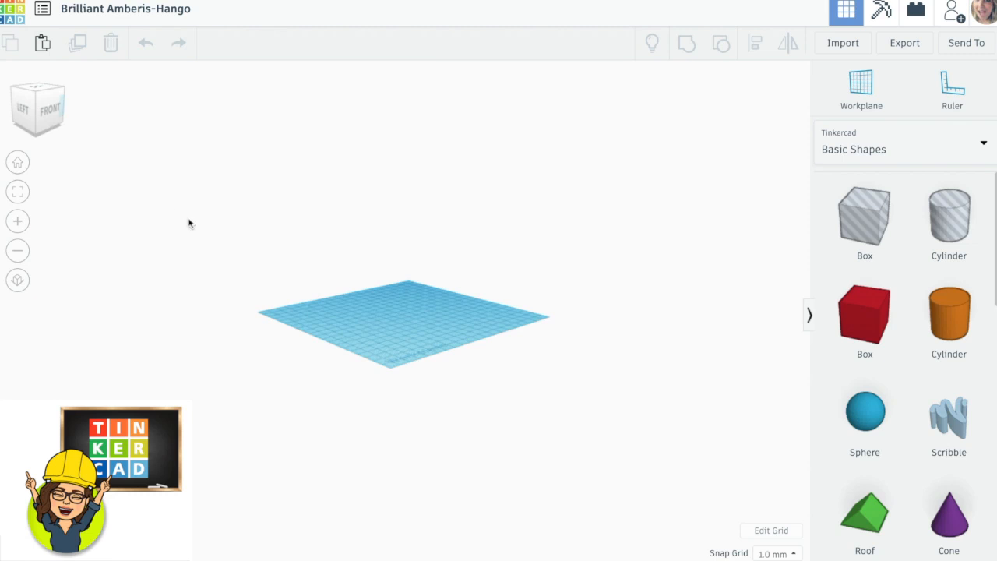
pyautogui.click(18, 162)
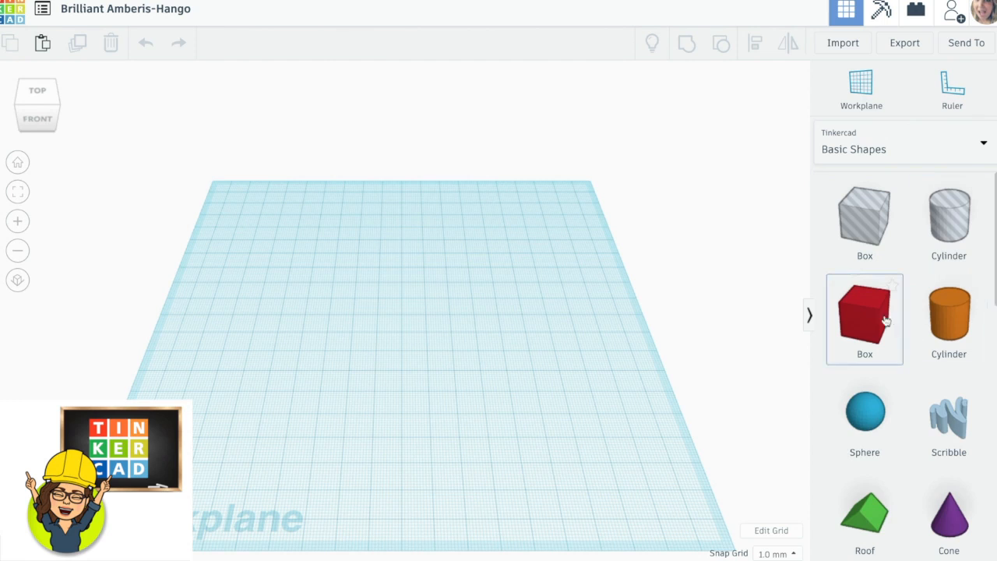
# Place a red box on the workplane, stretch its base to 70 by 44 mm and increase its height.
pyautogui.moveTo(874, 317); pyautogui.dragTo(307, 268)
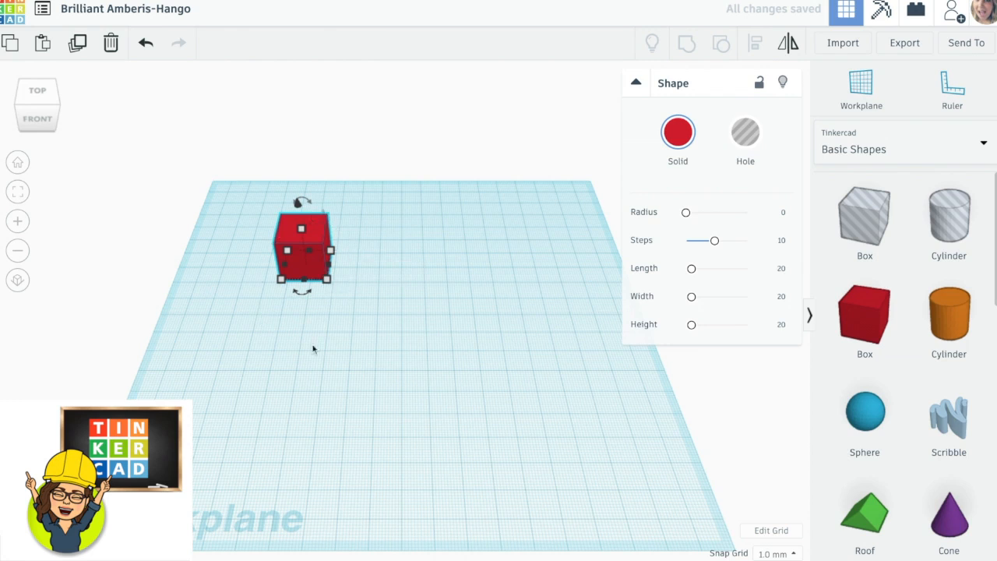
pyautogui.moveTo(328, 278)
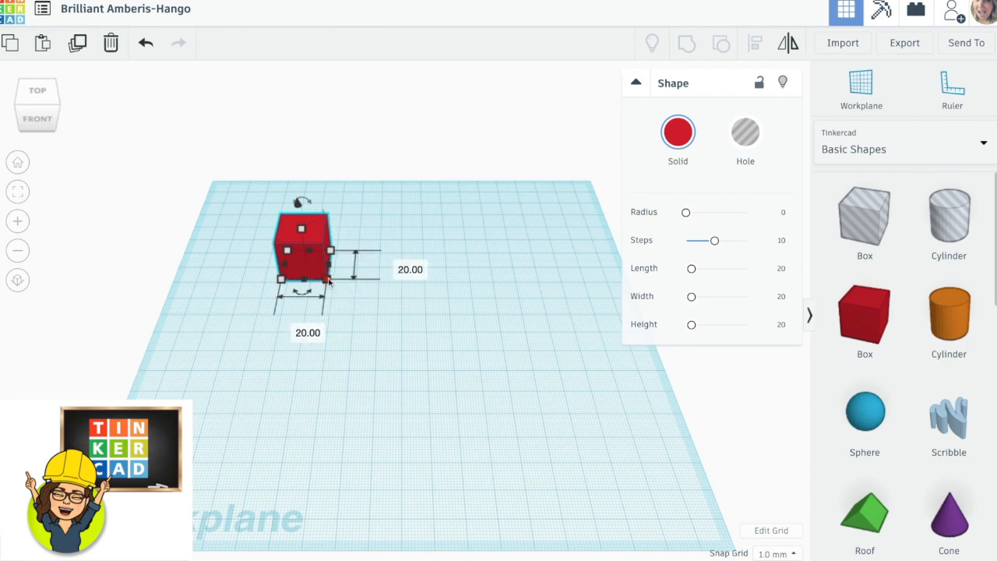
pyautogui.moveTo(328, 279); pyautogui.dragTo(442, 318)
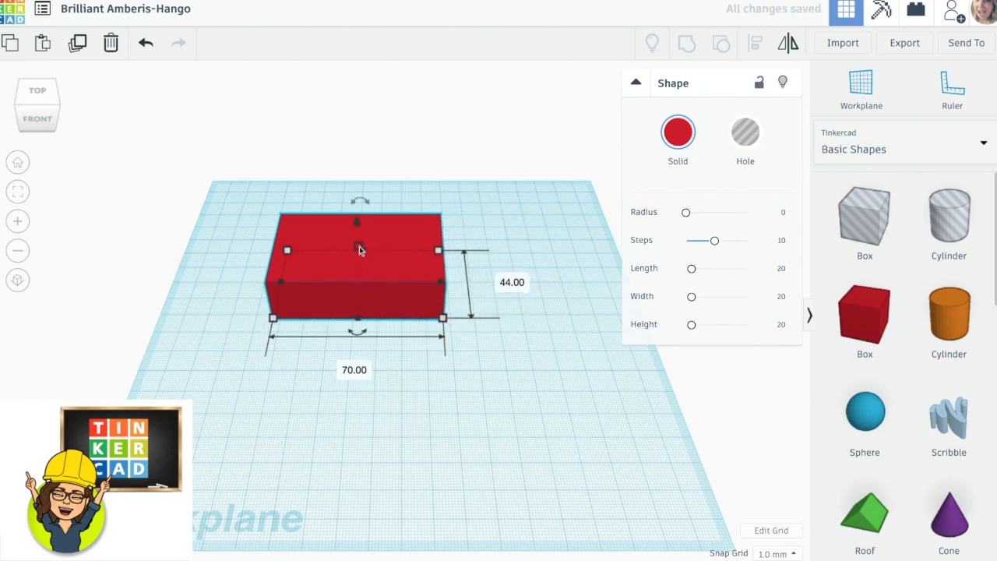
pyautogui.moveTo(360, 249); pyautogui.dragTo(355, 199)
pyautogui.moveTo(483, 398); pyautogui.dragTo(390, 358, button='right')
pyautogui.moveTo(482, 354); pyautogui.dragTo(403, 354)
pyautogui.moveTo(444, 356); pyautogui.dragTo(389, 349, button='right')
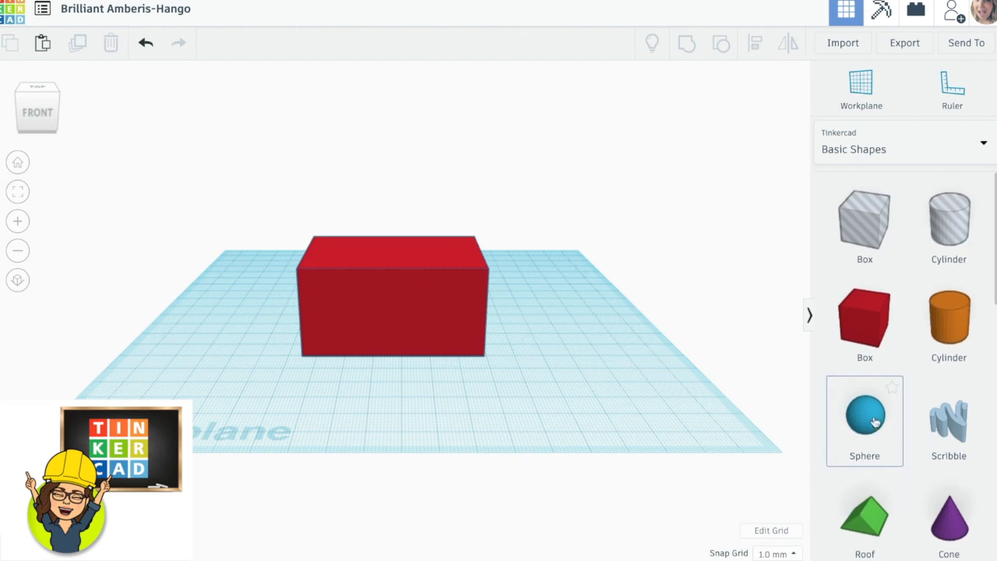
pyautogui.scroll(-3, 860, 420)
pyautogui.moveTo(852, 379); pyautogui.dragTo(542, 376)
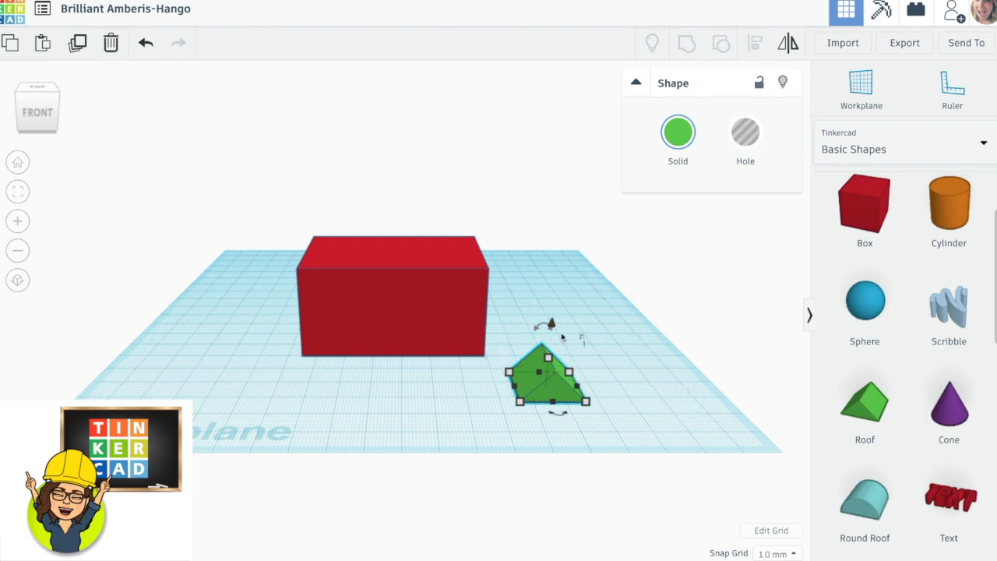
pyautogui.moveTo(552, 326); pyautogui.dragTo(560, 230)
pyautogui.moveTo(568, 295); pyautogui.dragTo(349, 240)
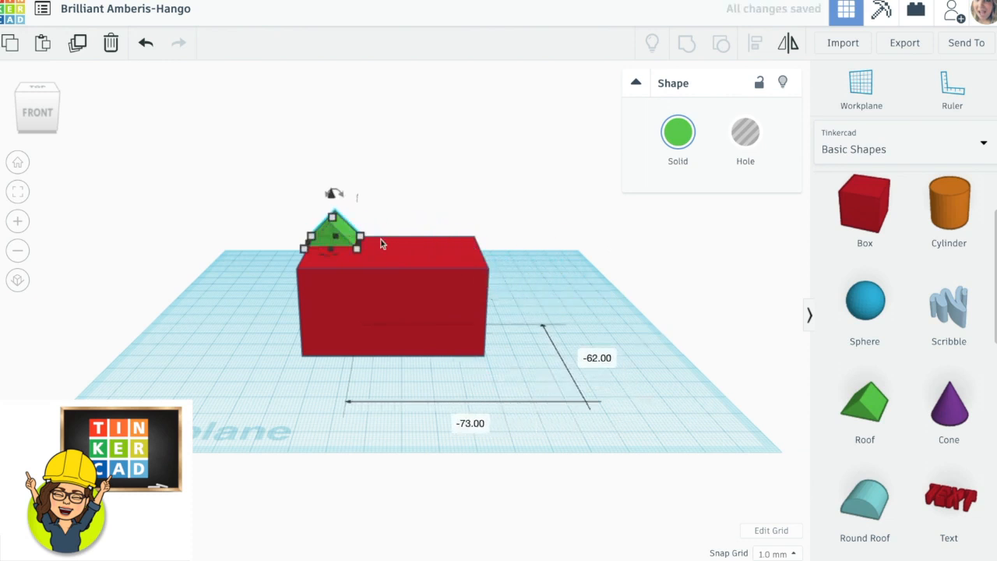
pyautogui.moveTo(408, 216); pyautogui.dragTo(409, 265, button='right')
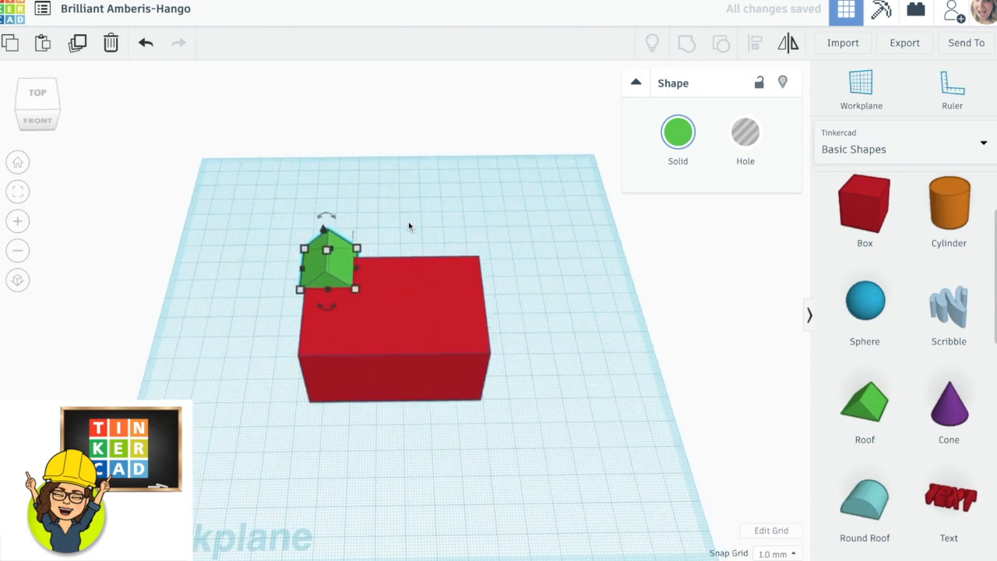
pyautogui.moveTo(353, 291); pyautogui.dragTo(480, 348)
pyautogui.moveTo(601, 339); pyautogui.dragTo(439, 345, button='right')
pyautogui.click(393, 245)
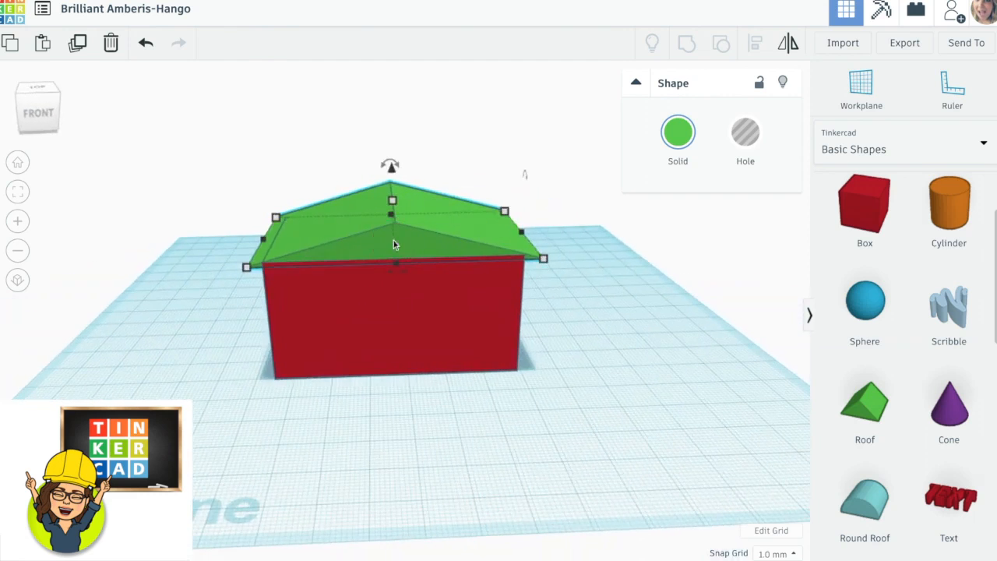
pyautogui.press('Delete')
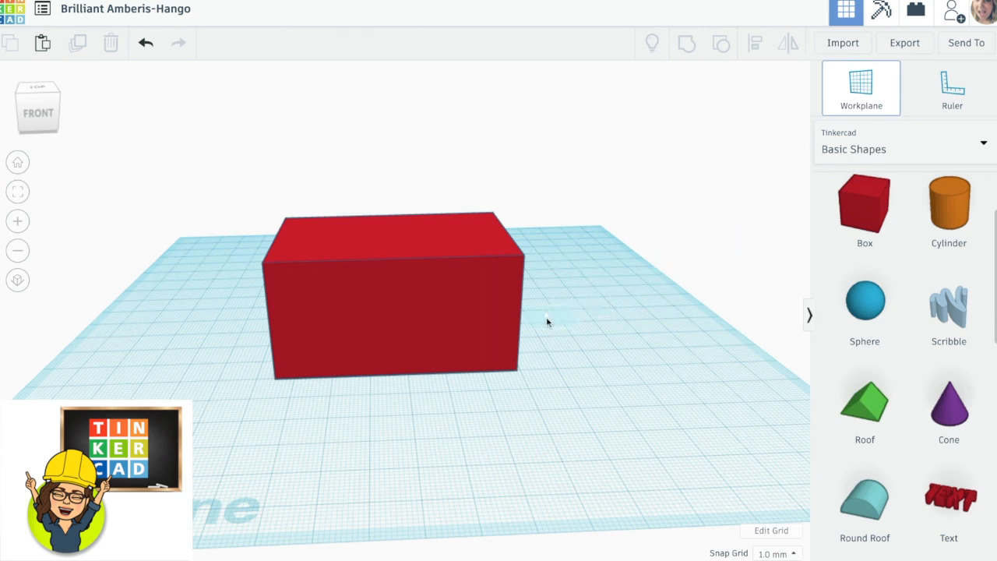
# Set a temporary workplane on the top face of the red box.
pyautogui.click(387, 232)
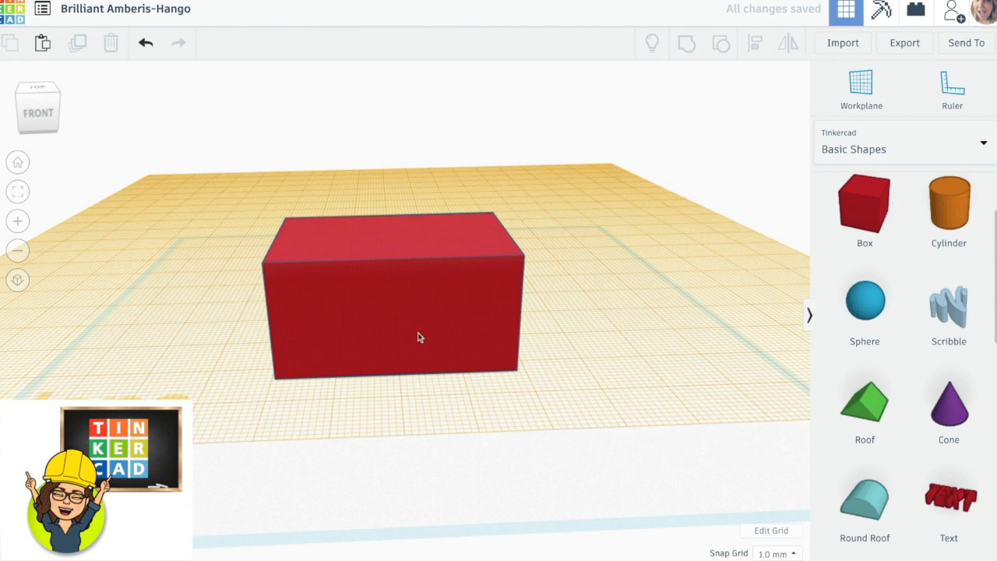
pyautogui.scroll(-3, 475, 448)
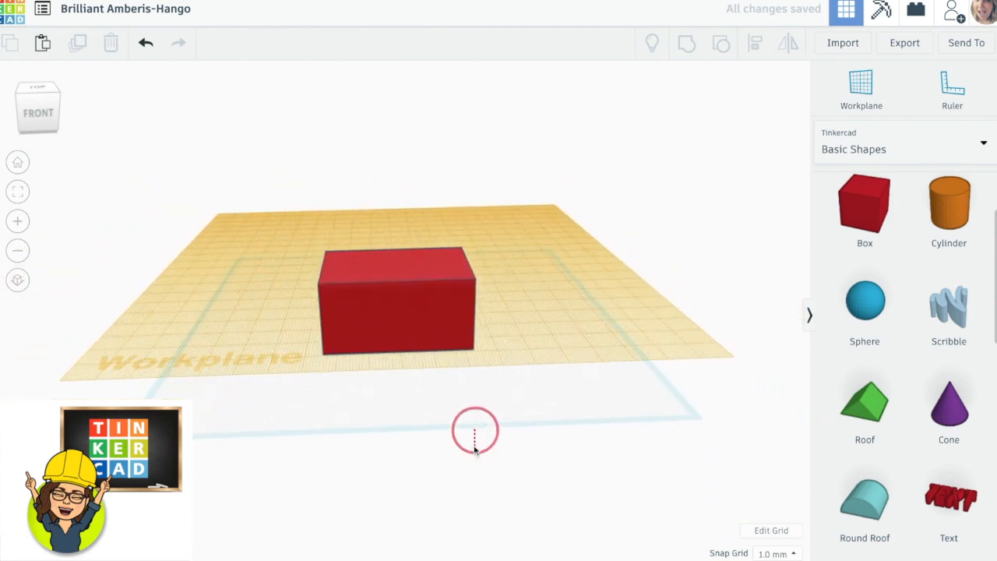
pyautogui.moveTo(474, 447); pyautogui.dragTo(534, 403, button='right')
pyautogui.moveTo(597, 376); pyautogui.dragTo(602, 367, button='right')
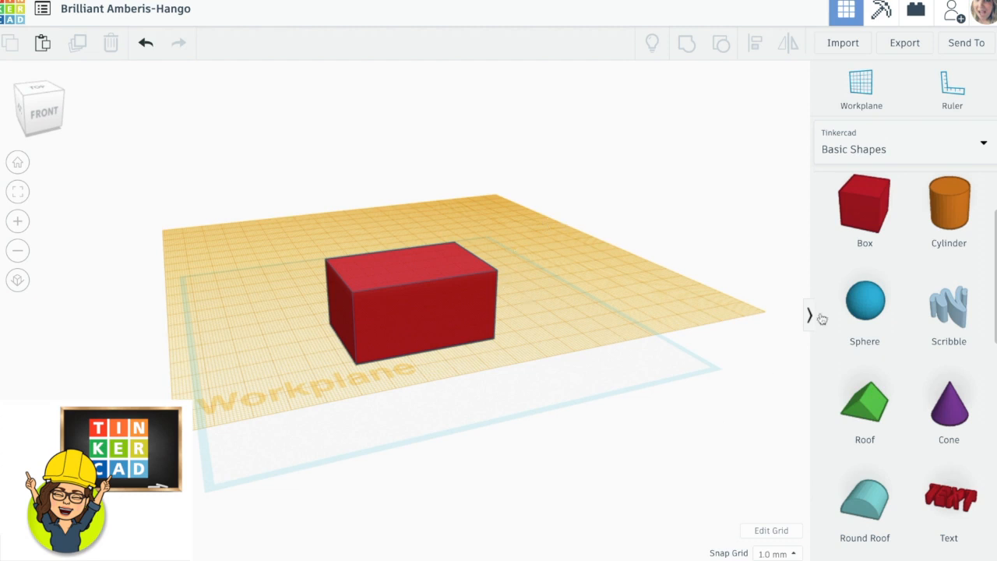
# Place a roof shape on the red box's top face and stretch it to cover the whole top.
pyautogui.click(871, 399)
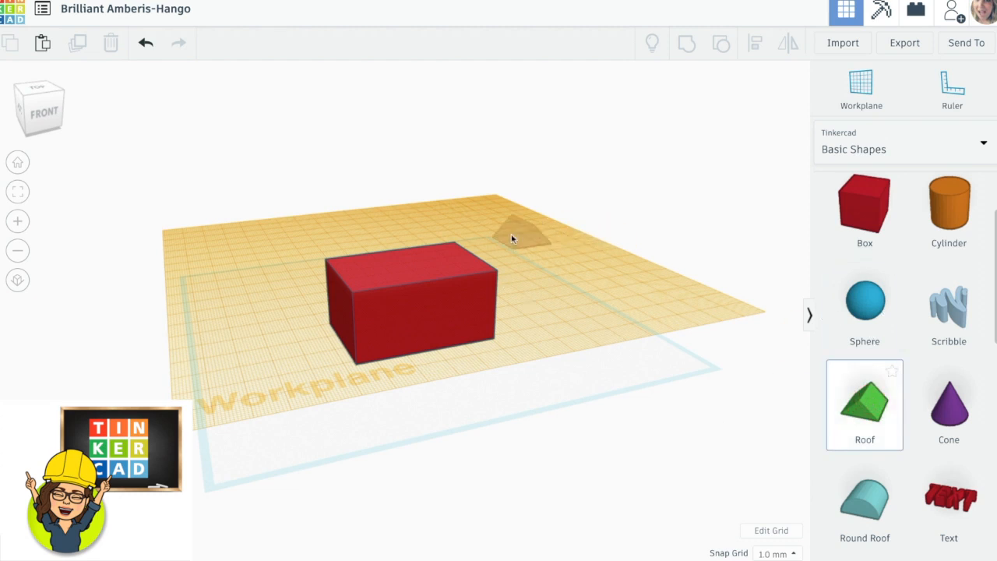
pyautogui.click(345, 257)
pyautogui.moveTo(379, 270); pyautogui.dragTo(507, 274)
pyautogui.moveTo(585, 307)
pyautogui.mouseDown(button='right')
pyautogui.moveTo(585, 352)
pyautogui.moveTo(520, 350)
pyautogui.moveTo(529, 296)
pyautogui.mouseUp(button='right')
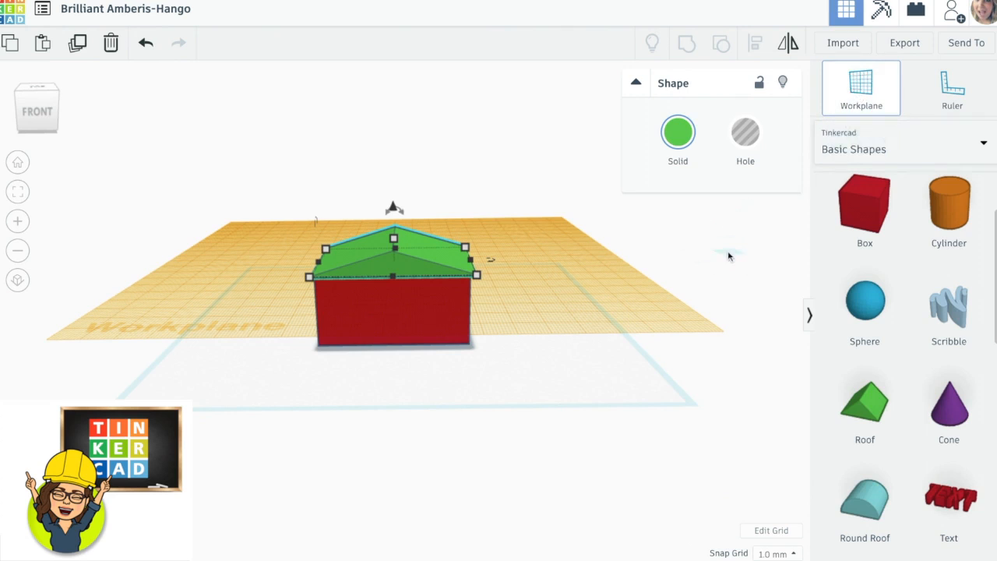
# Return the workplane to the original base grid.
pyautogui.click(728, 256)
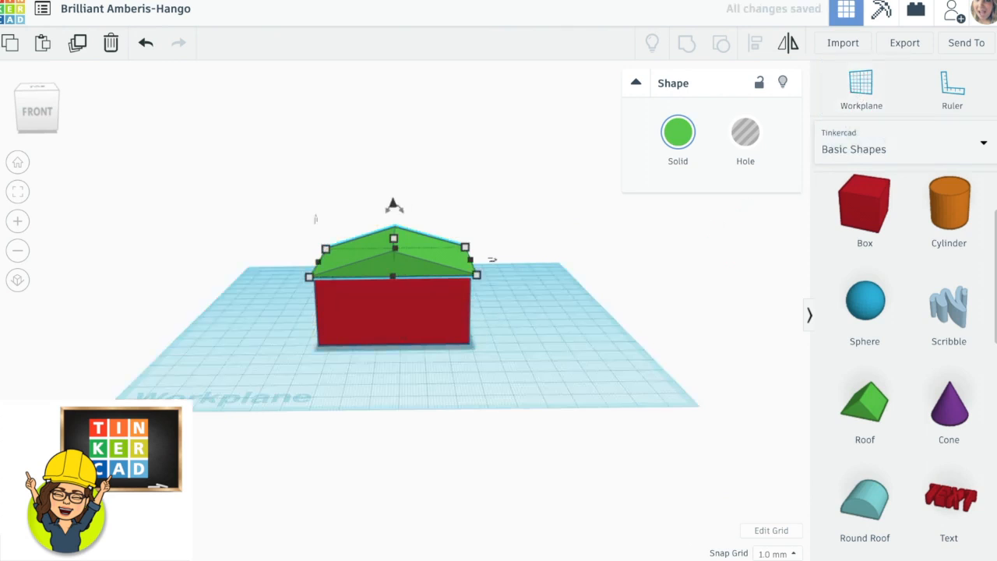
pyautogui.moveTo(596, 323); pyautogui.dragTo(577, 328, button='right')
pyautogui.click(470, 263)
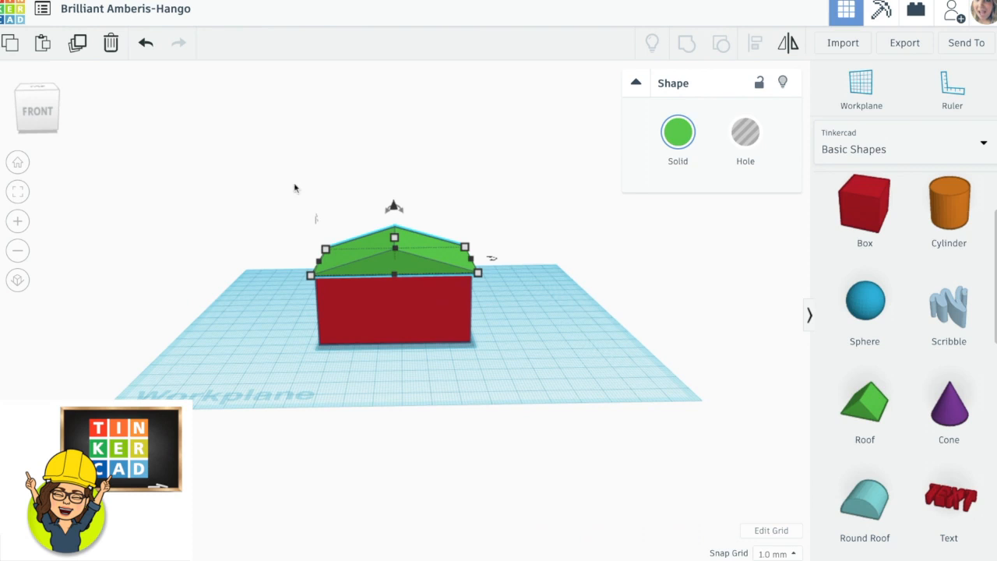
pyautogui.moveTo(275, 192); pyautogui.dragTo(522, 359)
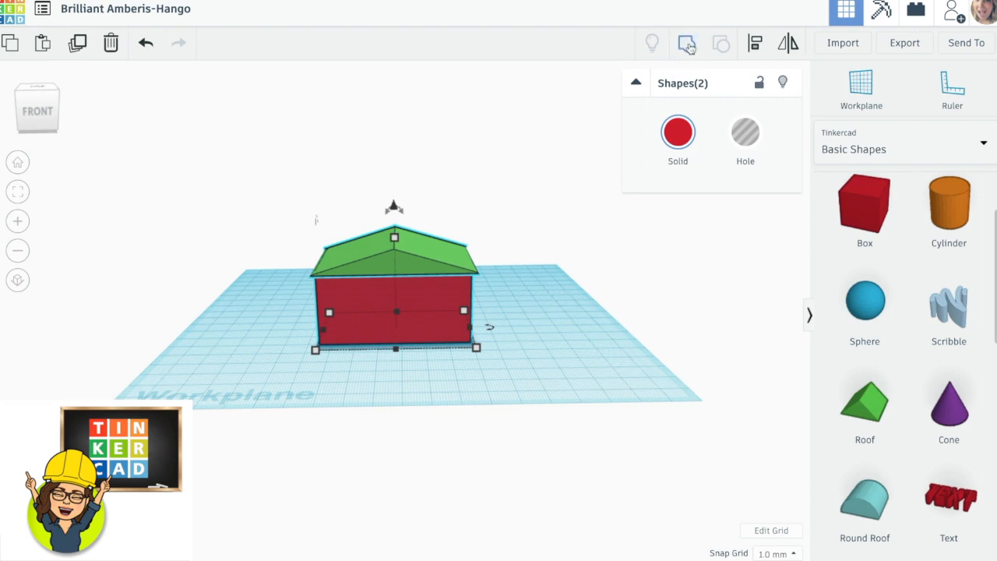
pyautogui.click(687, 45)
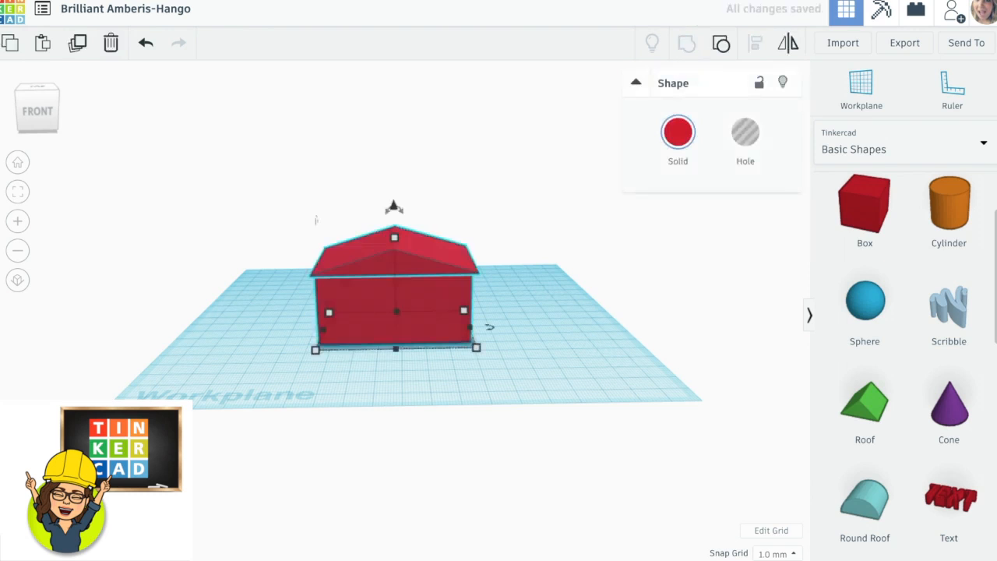
pyautogui.moveTo(425, 292); pyautogui.dragTo(426, 297)
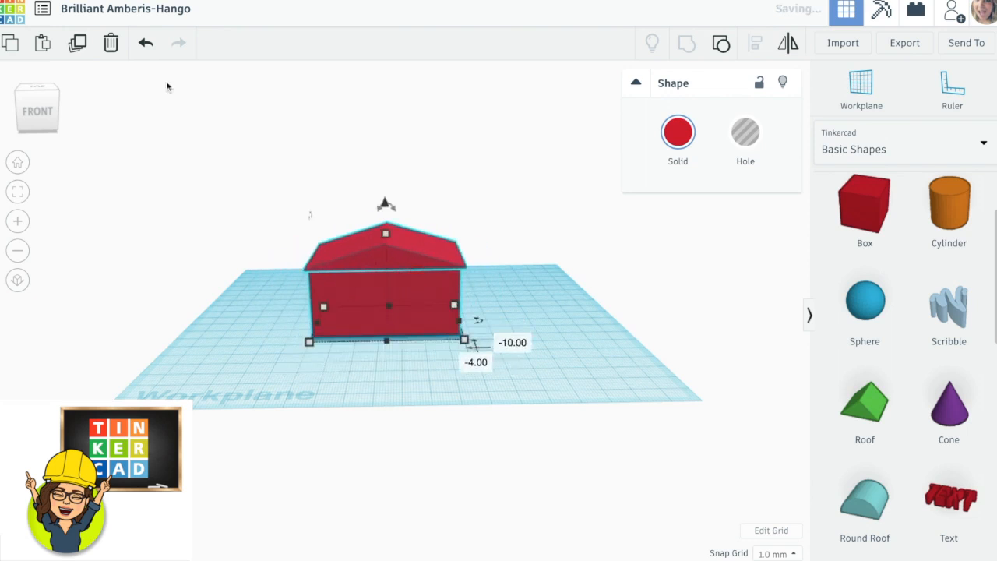
pyautogui.click(146, 43)
pyautogui.click(146, 42)
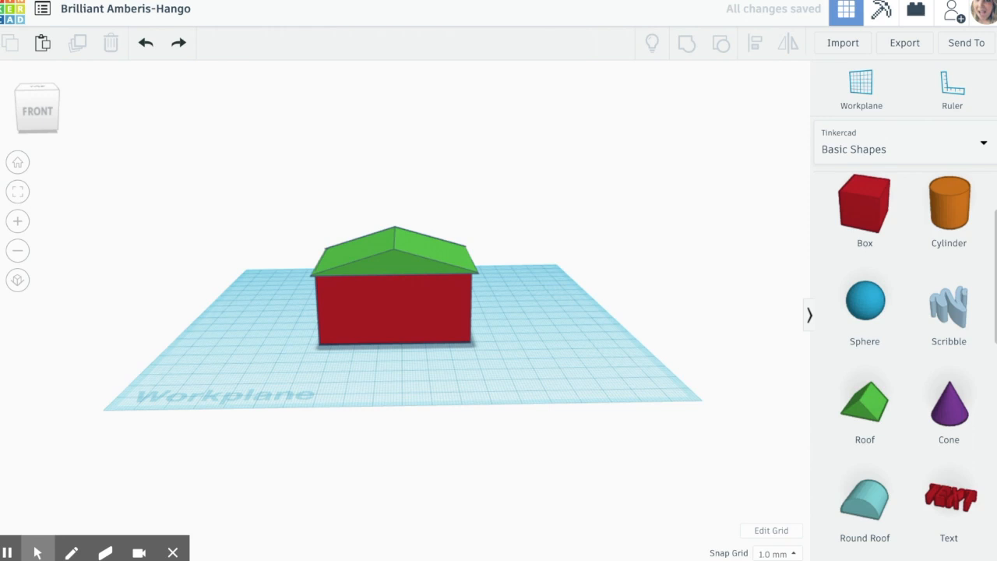
# Select the red box and the roof together, group them into one shape and shift the house slightly.
pyautogui.press('shift')
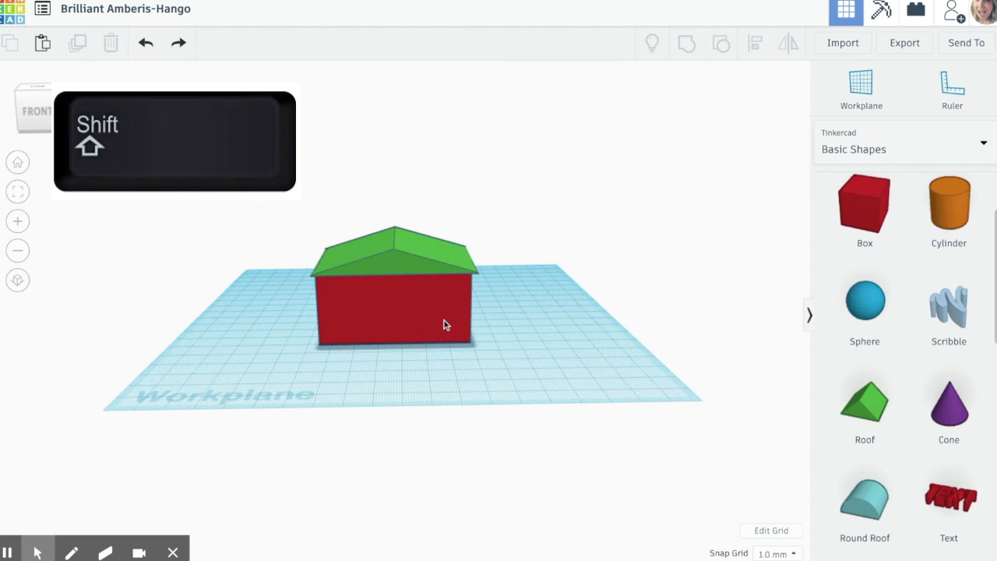
pyautogui.click(382, 323)
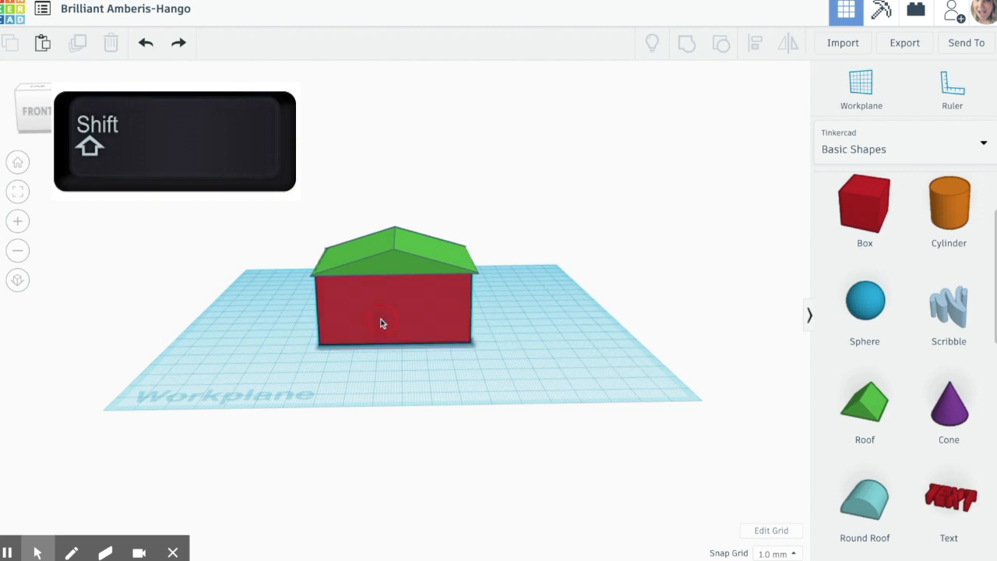
pyautogui.keyDown('shift'); pyautogui.click(429, 261); pyautogui.keyUp('shift')
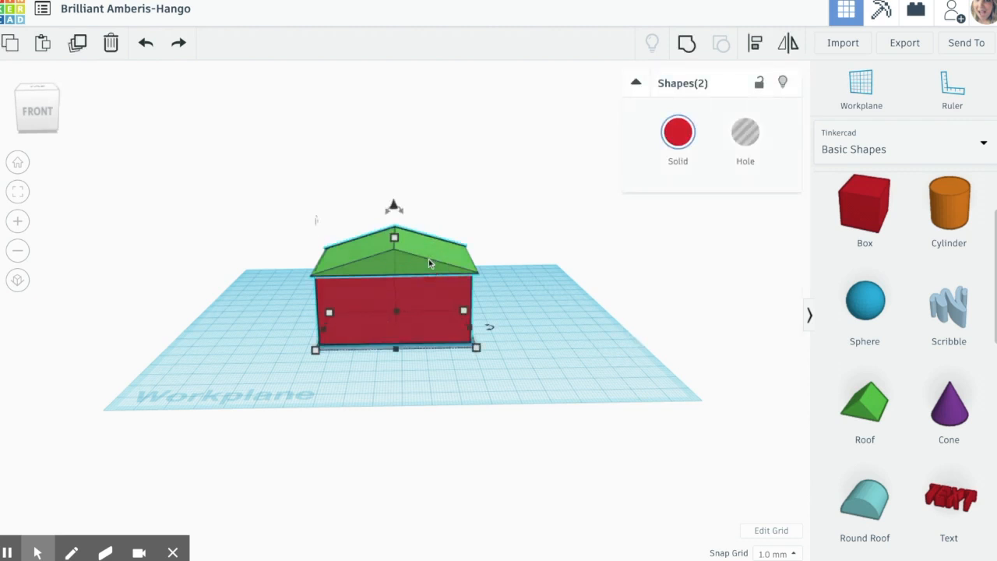
pyautogui.click(686, 45)
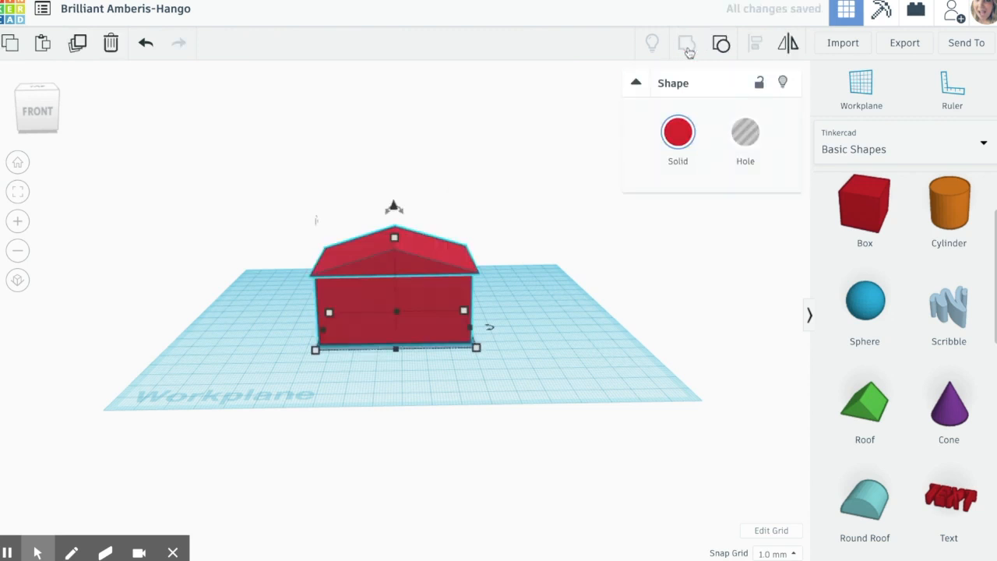
pyautogui.moveTo(440, 314)
pyautogui.mouseDown()
pyautogui.moveTo(393, 331)
pyautogui.moveTo(421, 316)
pyautogui.mouseUp()
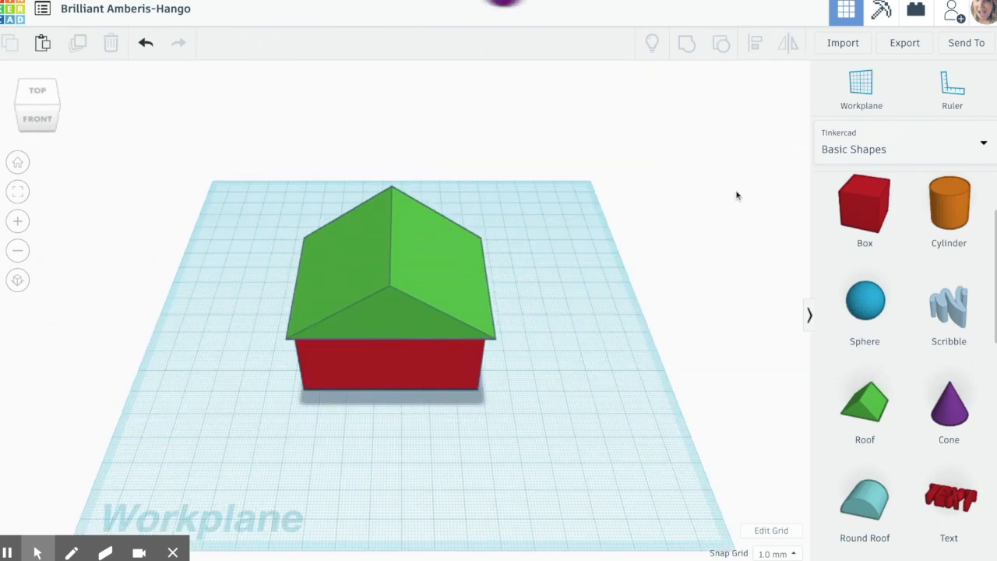
# Place a new box against the front wall of the house and color it yellow.
pyautogui.moveTo(617, 321); pyautogui.dragTo(670, 269, button='right')
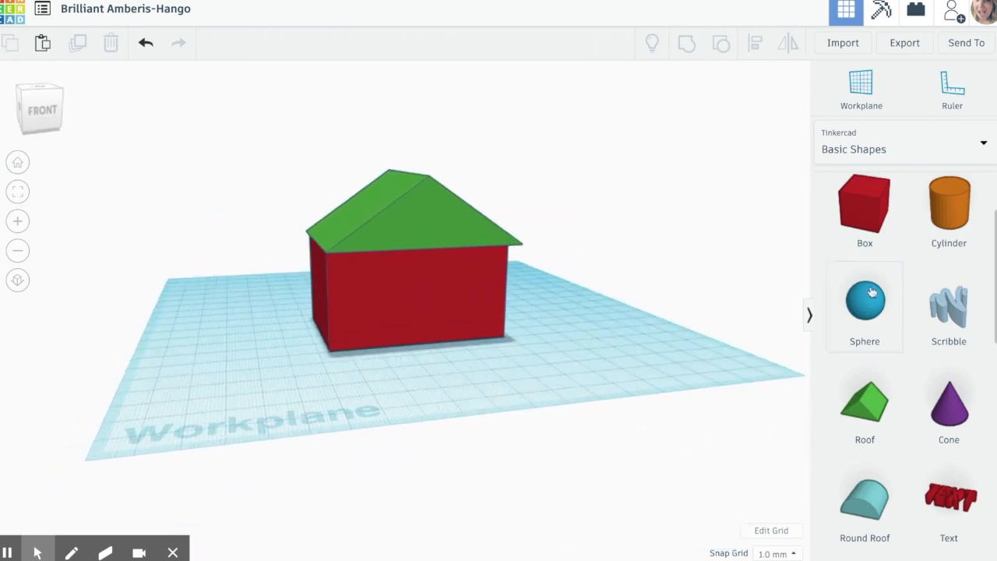
pyautogui.moveTo(878, 233); pyautogui.dragTo(383, 351)
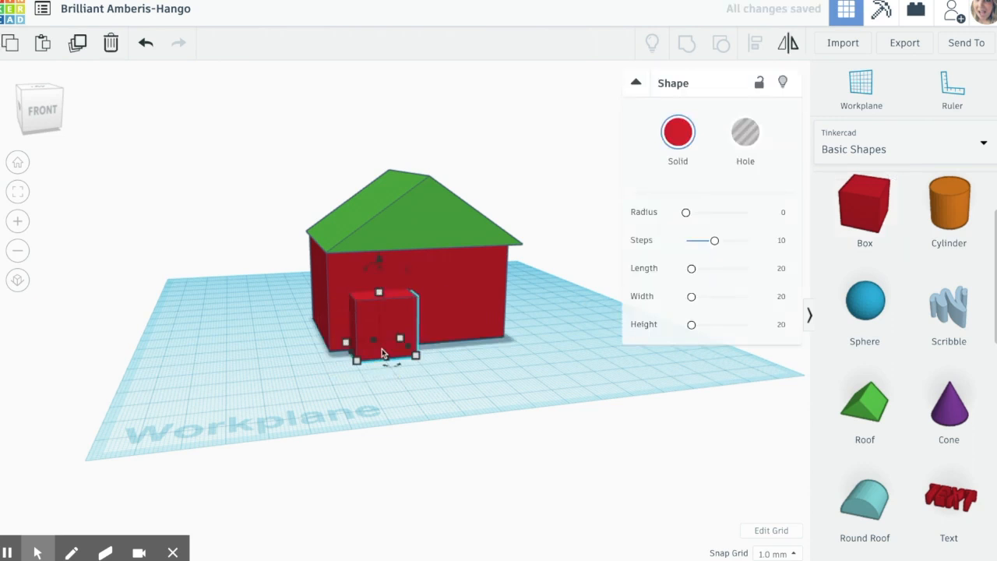
pyautogui.click(671, 147)
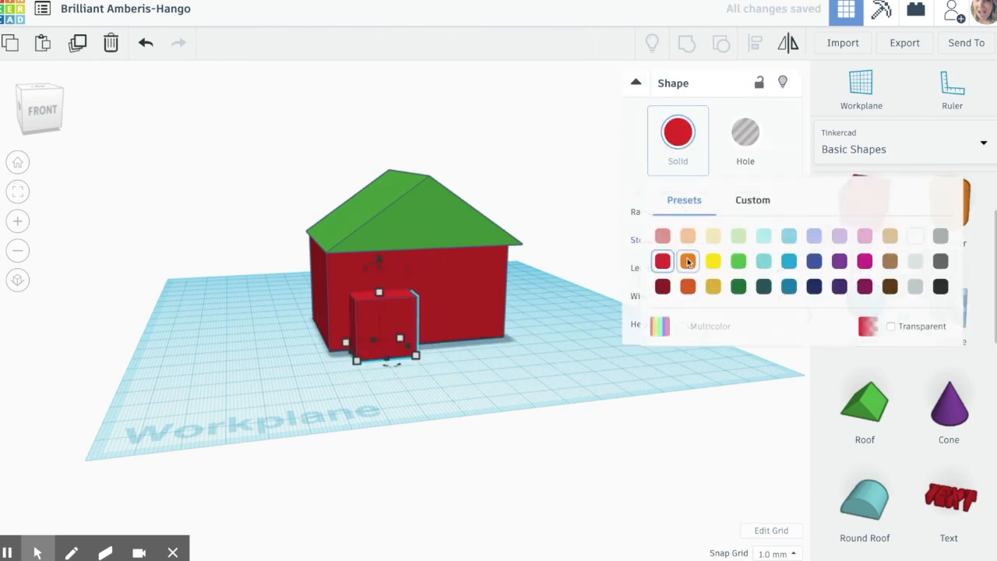
pyautogui.click(712, 261)
# Make the yellow box a taller, 12 mm wide door shape and stretch it to 78 mm long through the house.
pyautogui.moveTo(415, 356)
pyautogui.mouseDown()
pyautogui.moveTo(397, 357)
pyautogui.moveTo(419, 360)
pyautogui.mouseUp()
pyautogui.moveTo(369, 293); pyautogui.dragTo(369, 277)
pyautogui.click(285, 376)
pyautogui.moveTo(284, 377); pyautogui.dragTo(483, 389, button='right')
pyautogui.moveTo(478, 340); pyautogui.dragTo(320, 335)
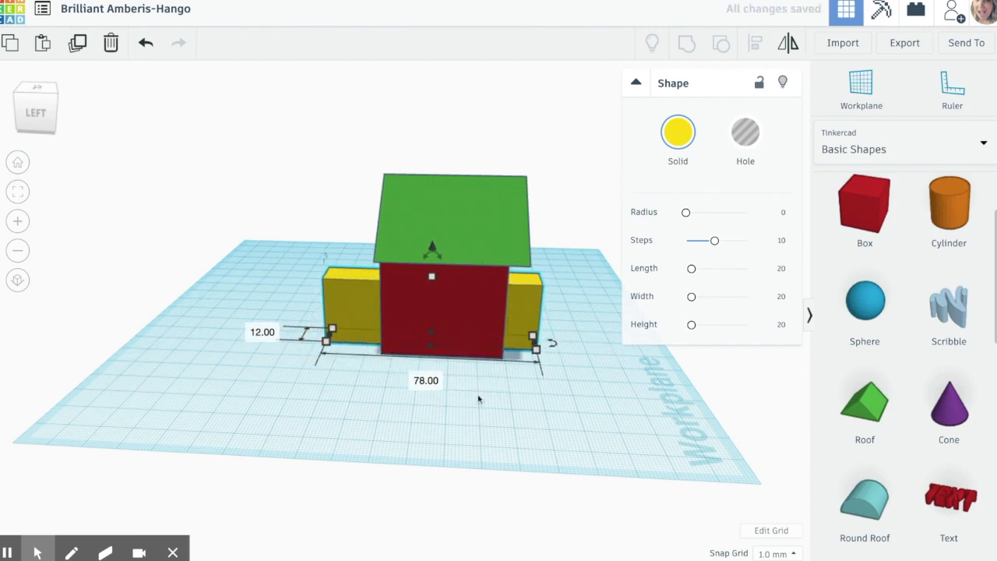
# Turn the yellow door box into a hole and deselect it.
pyautogui.moveTo(584, 369); pyautogui.dragTo(476, 368, button='right')
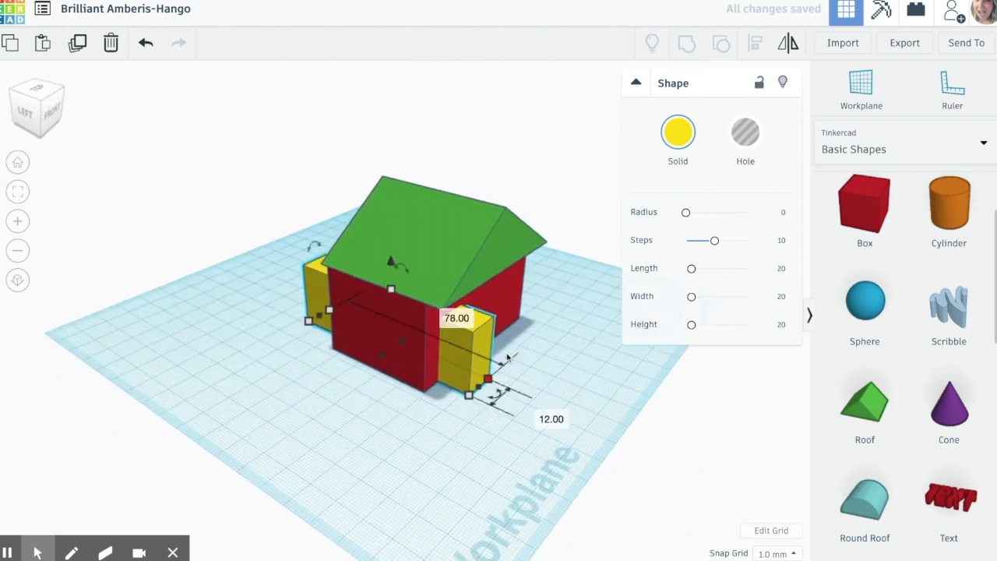
pyautogui.click(745, 139)
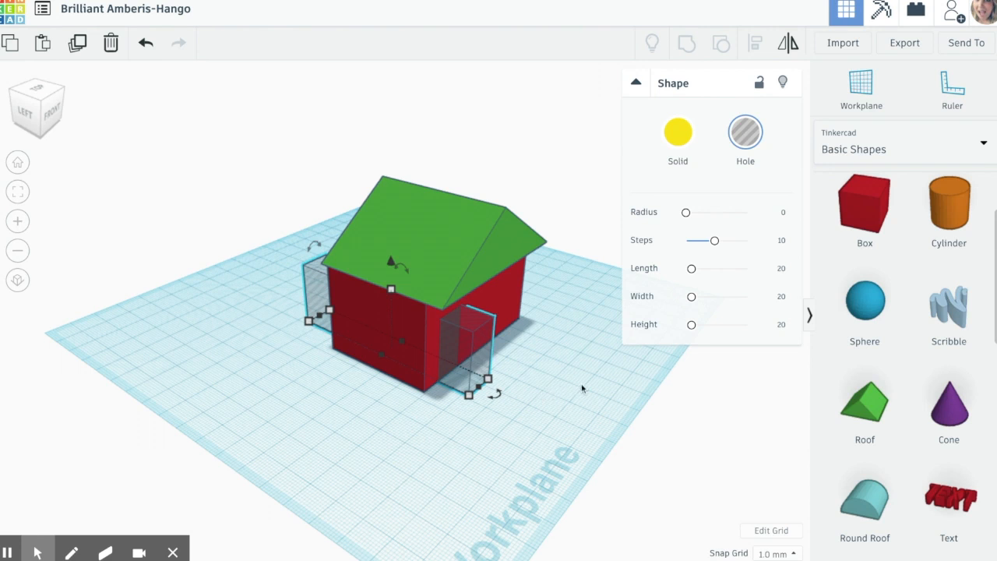
pyautogui.moveTo(591, 392); pyautogui.dragTo(552, 392)
pyautogui.moveTo(552, 392)
pyautogui.mouseDown(button='right')
pyautogui.moveTo(519, 397)
pyautogui.moveTo(404, 343)
pyautogui.moveTo(491, 334)
pyautogui.moveTo(510, 372)
pyautogui.moveTo(484, 384)
pyautogui.mouseUp(button='right')
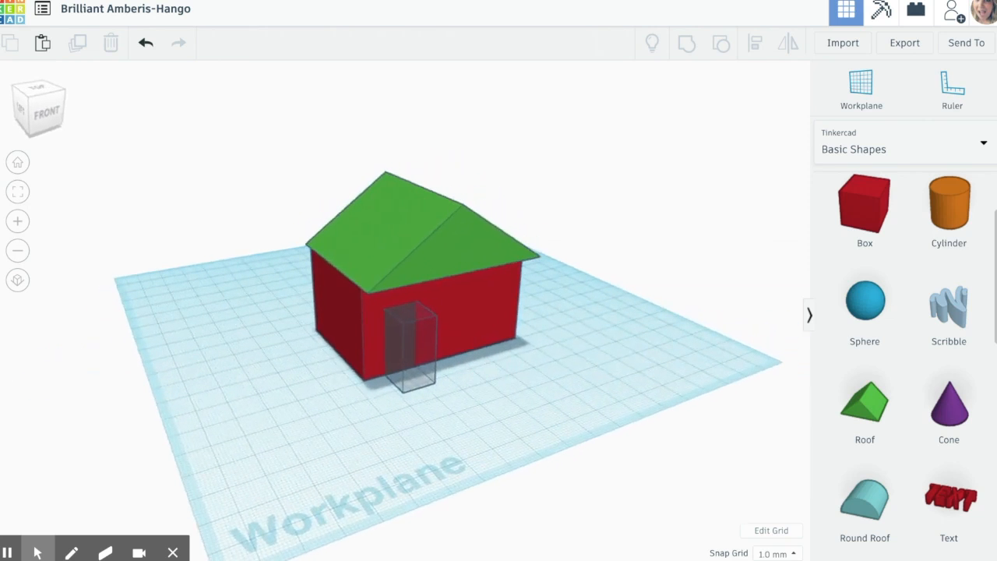
# Group the door hole with the red house walls to cut the doorway through, and deselect the result.
pyautogui.press('shift')
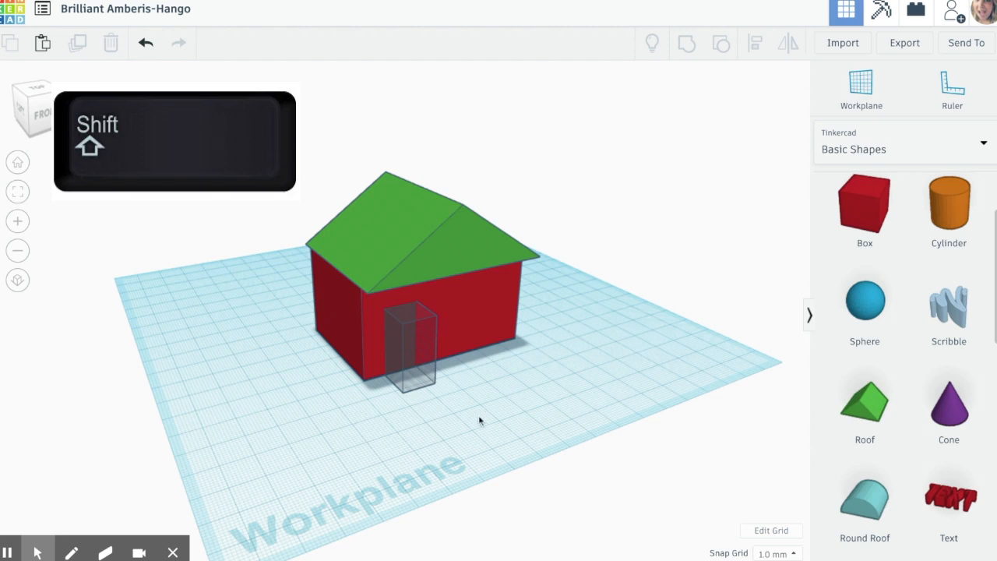
pyautogui.keyDown('shift'); pyautogui.click(425, 367); pyautogui.keyUp('shift')
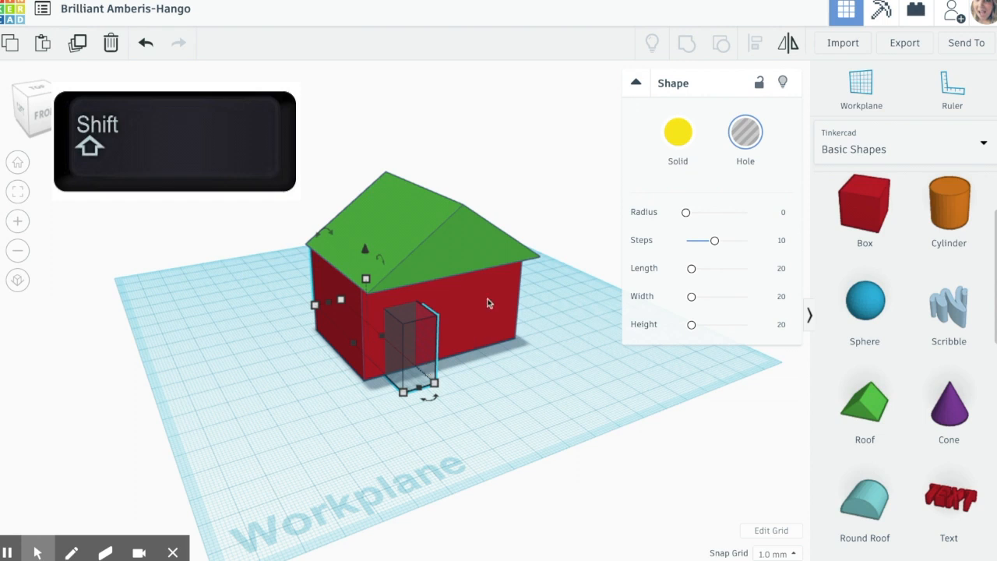
pyautogui.keyDown('shift'); pyautogui.click(477, 317); pyautogui.keyUp('shift')
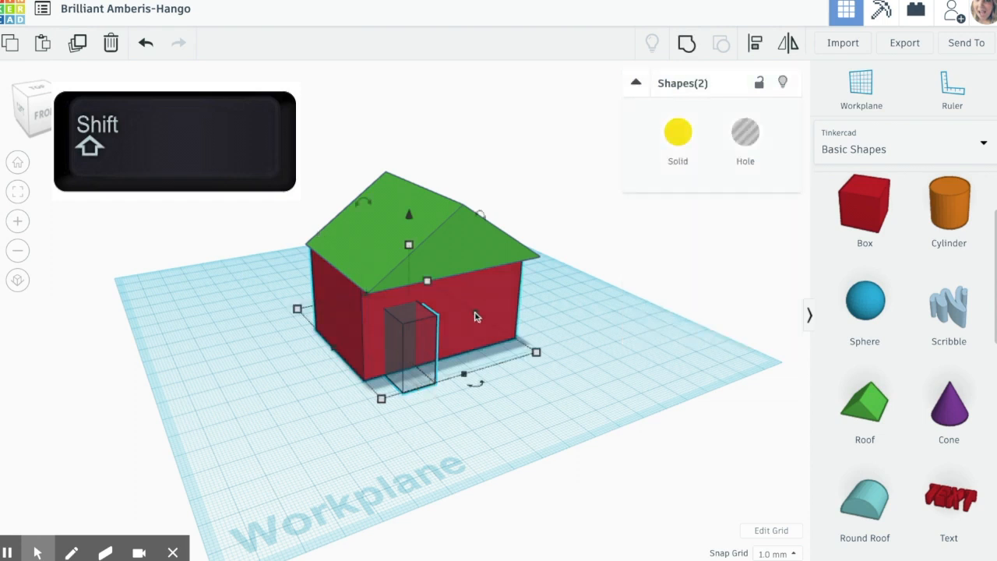
pyautogui.click(686, 44)
pyautogui.moveTo(598, 274)
pyautogui.mouseDown(button='right')
pyautogui.moveTo(493, 225)
pyautogui.moveTo(474, 245)
pyautogui.moveTo(567, 244)
pyautogui.mouseUp(button='right')
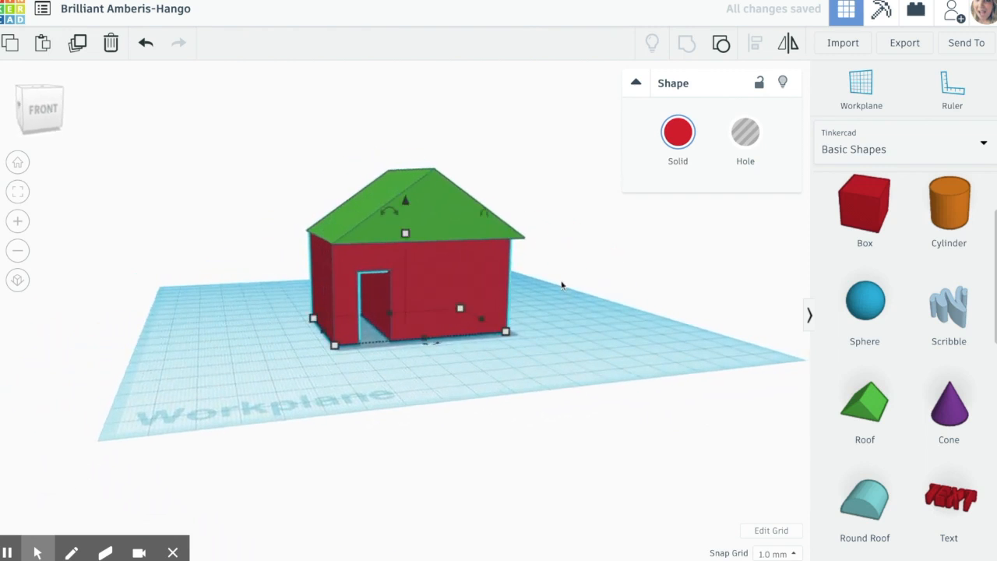
pyautogui.moveTo(280, 241); pyautogui.dragTo(520, 352)
pyautogui.click(601, 335)
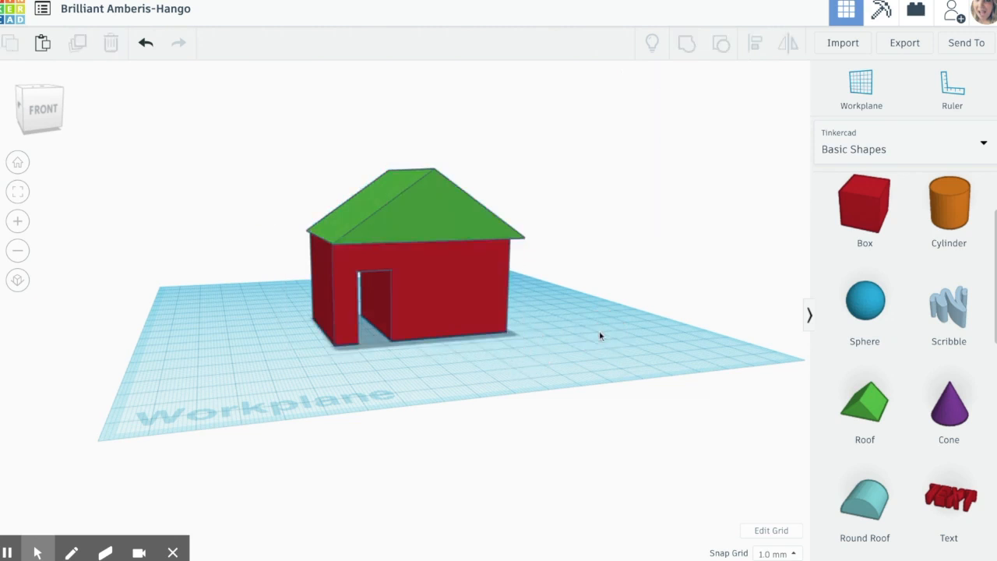
# Add a round roof shape in front of the house, raise it to roof height and move it back into the green roof's front gable.
pyautogui.moveTo(610, 313)
pyautogui.mouseDown(button='right')
pyautogui.moveTo(585, 322)
pyautogui.moveTo(604, 330)
pyautogui.mouseUp(button='right')
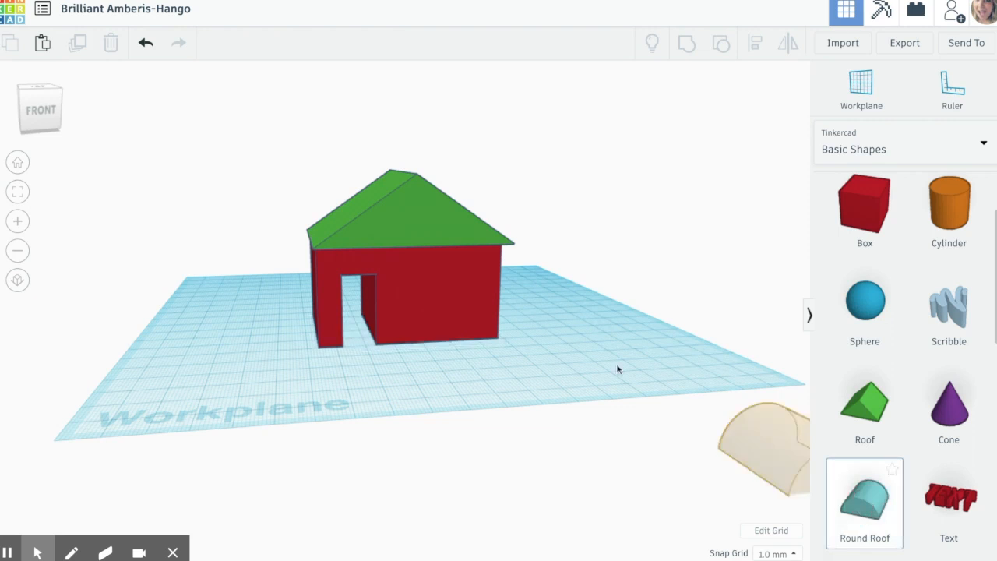
pyautogui.moveTo(457, 321); pyautogui.dragTo(447, 372)
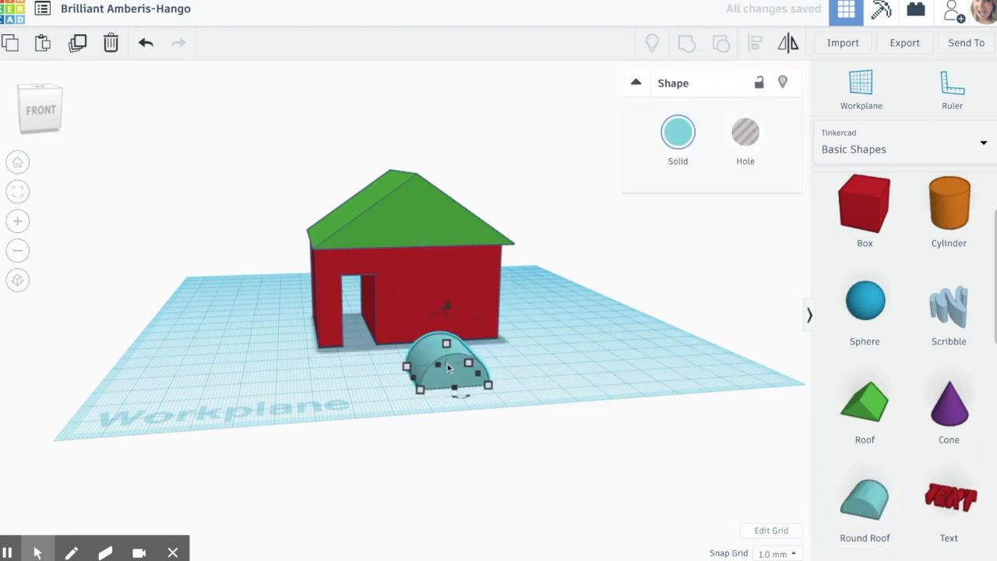
pyautogui.moveTo(448, 306); pyautogui.dragTo(452, 178)
pyautogui.moveTo(450, 244); pyautogui.dragTo(417, 231)
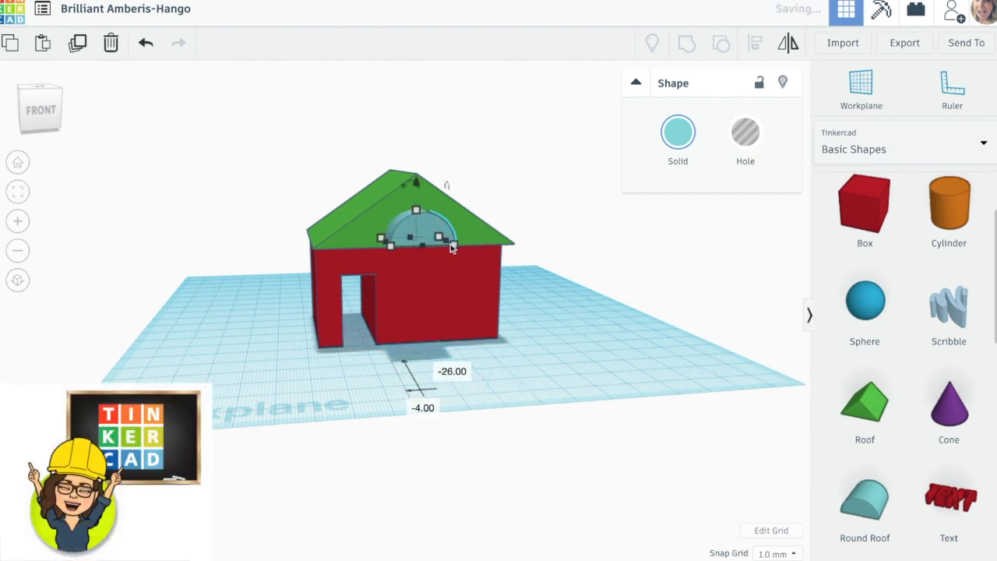
# Stretch the round roof shape lengthwise through the whole green roof and raise it 4 mm to 41 mm above the workplane.
pyautogui.moveTo(399, 270); pyautogui.dragTo(564, 293, button='right')
pyautogui.moveTo(483, 258); pyautogui.dragTo(290, 229)
pyautogui.moveTo(580, 316); pyautogui.dragTo(438, 276, button='right')
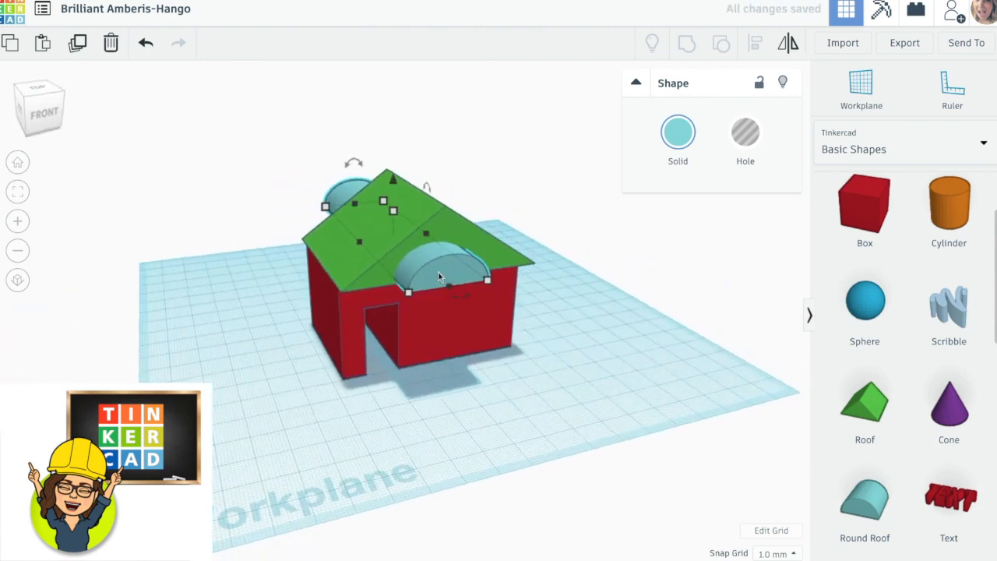
pyautogui.moveTo(392, 179)
pyautogui.mouseDown()
pyautogui.moveTo(392, 161)
pyautogui.moveTo(391, 171)
pyautogui.mouseUp()
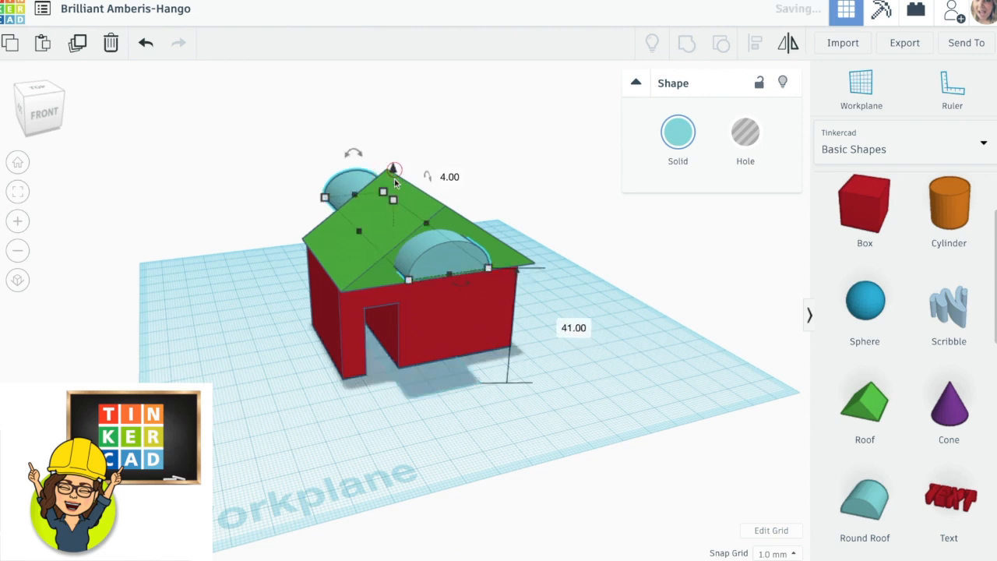
# Turn the round roof shape into a hole and group it with the green roof to cut an arched opening through it.
pyautogui.click(746, 138)
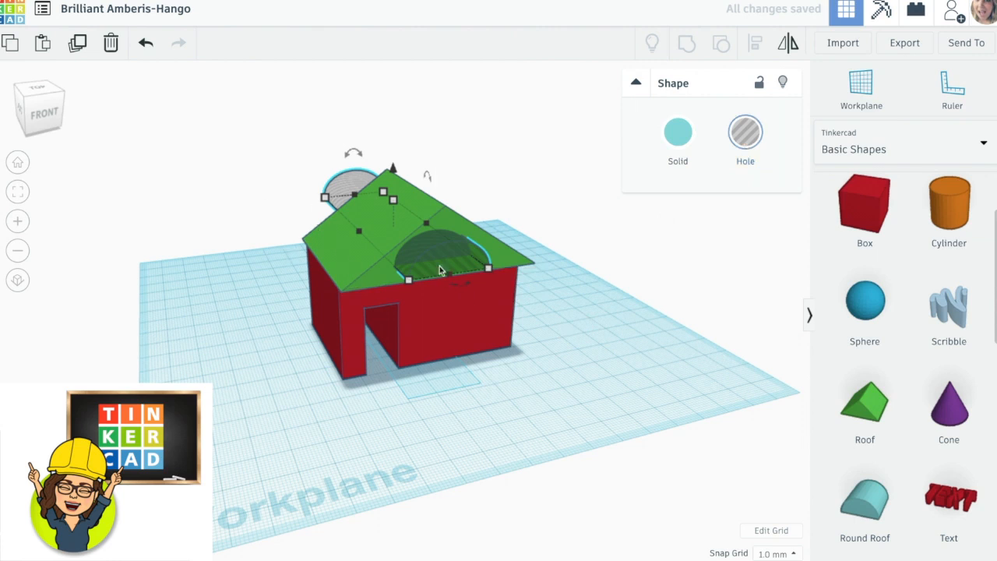
pyautogui.keyDown('shift'); pyautogui.click(506, 259); pyautogui.keyUp('shift')
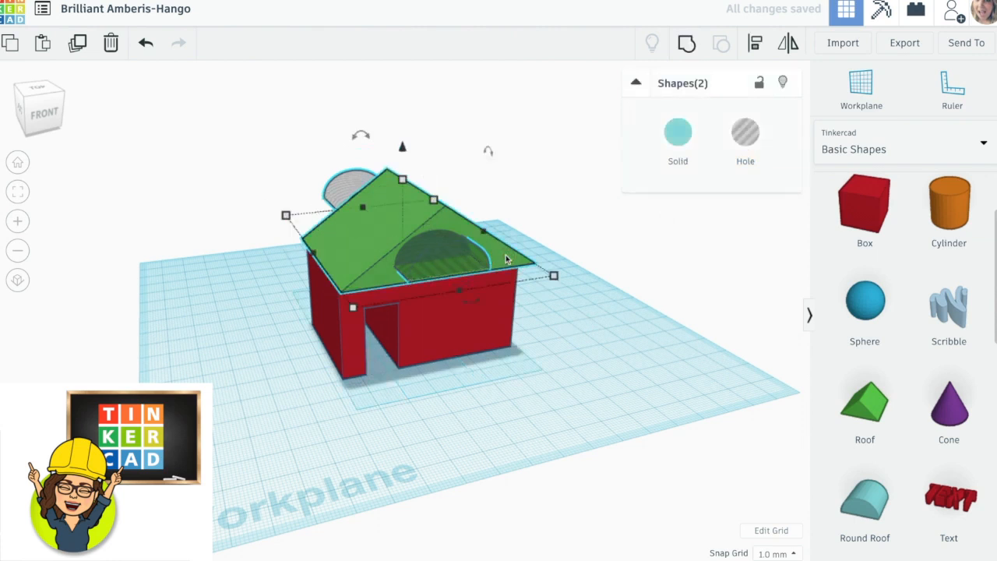
pyautogui.click(686, 42)
pyautogui.moveTo(613, 277); pyautogui.dragTo(563, 244, button='right')
pyautogui.moveTo(563, 244); pyautogui.dragTo(567, 241, button='right')
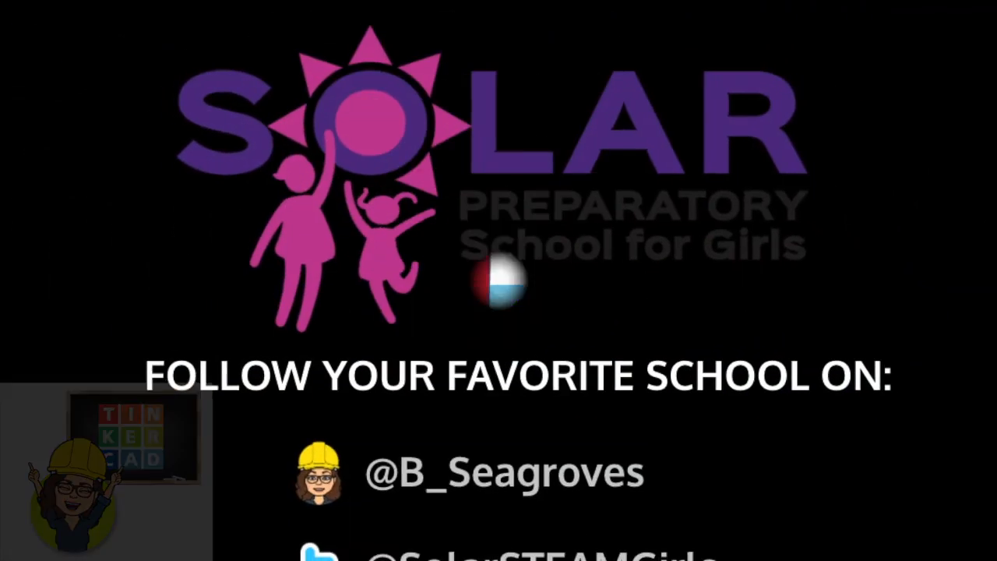